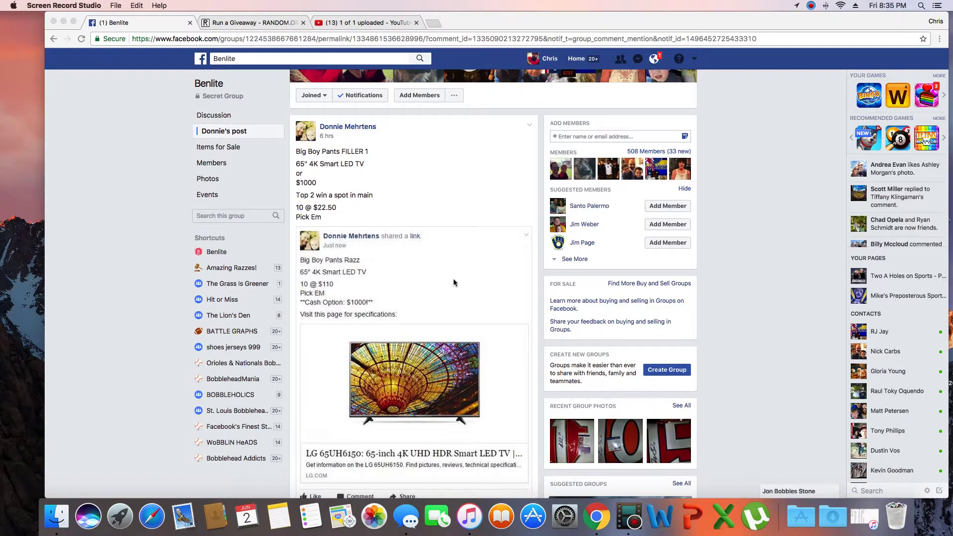
scroll(449, 278, down, 10)
scroll(455, 279, down, 10)
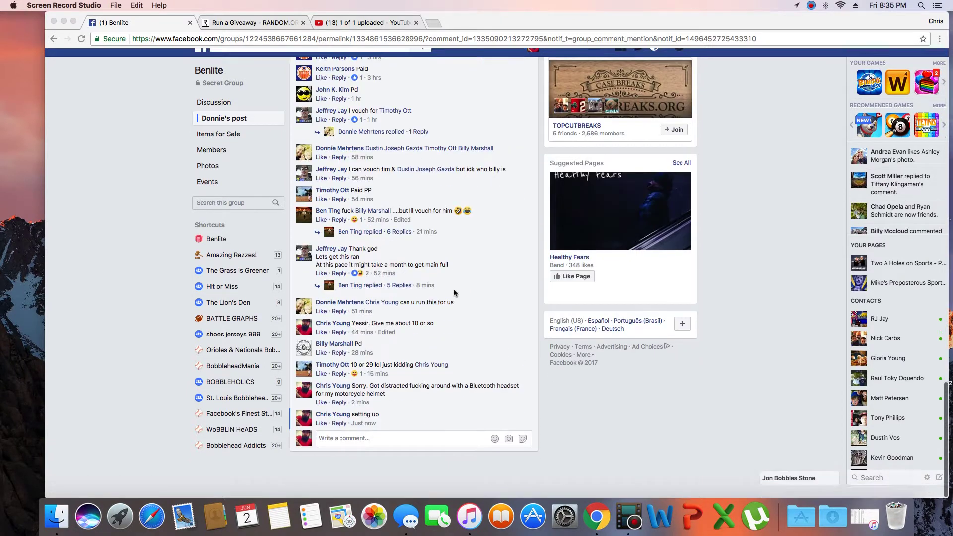
Comment 'Live' on the group post, then start the 10-entry giveaway with a dice-rolled 11 rounds
click(370, 451)
text(Live)
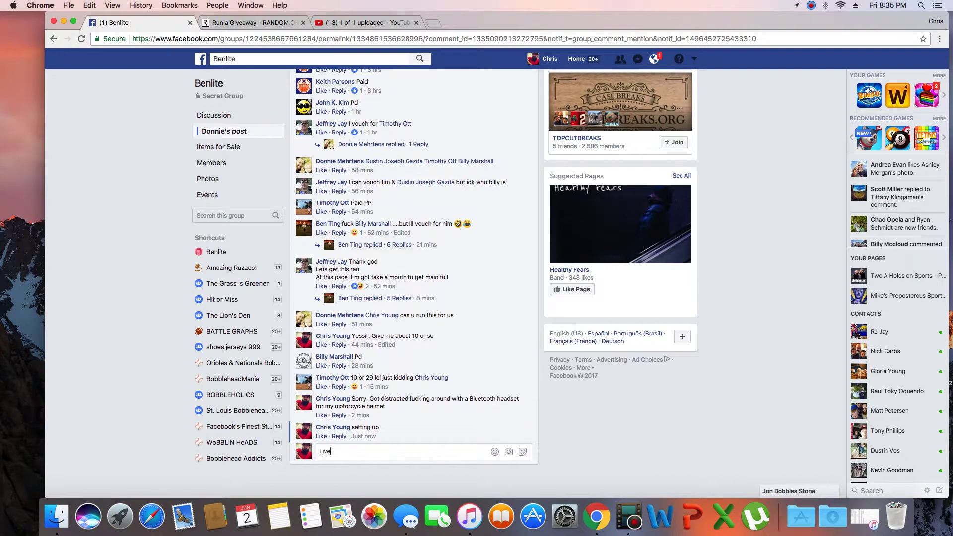
key(Return)
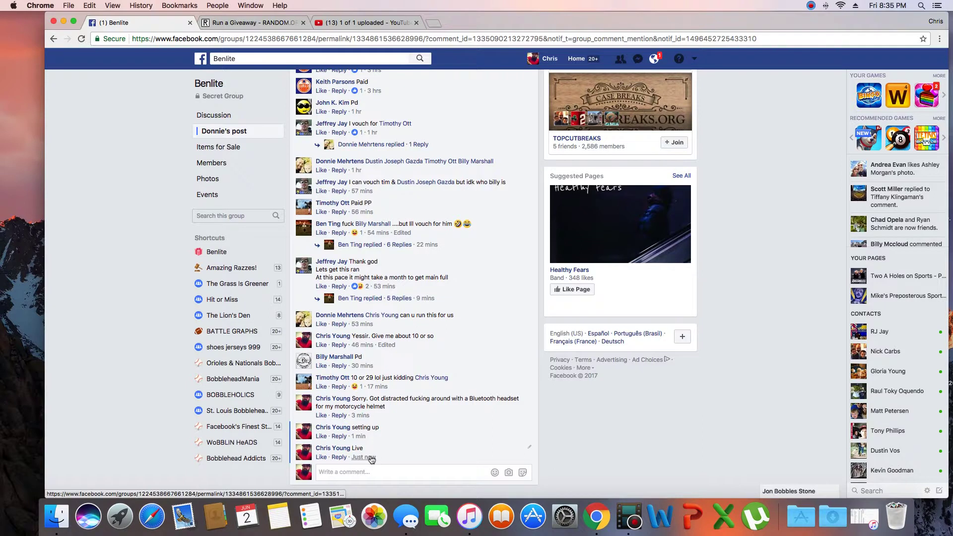
mouse_move(364, 457)
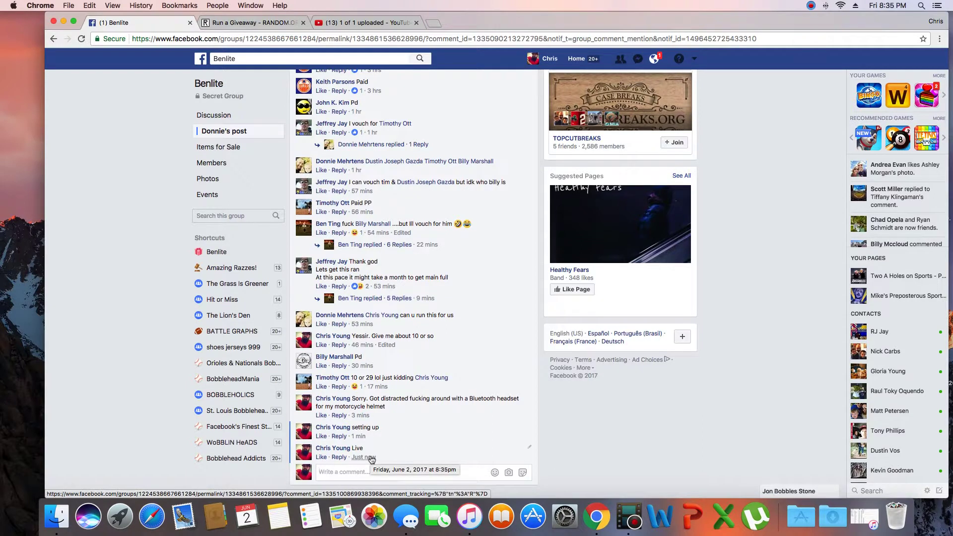
click(253, 22)
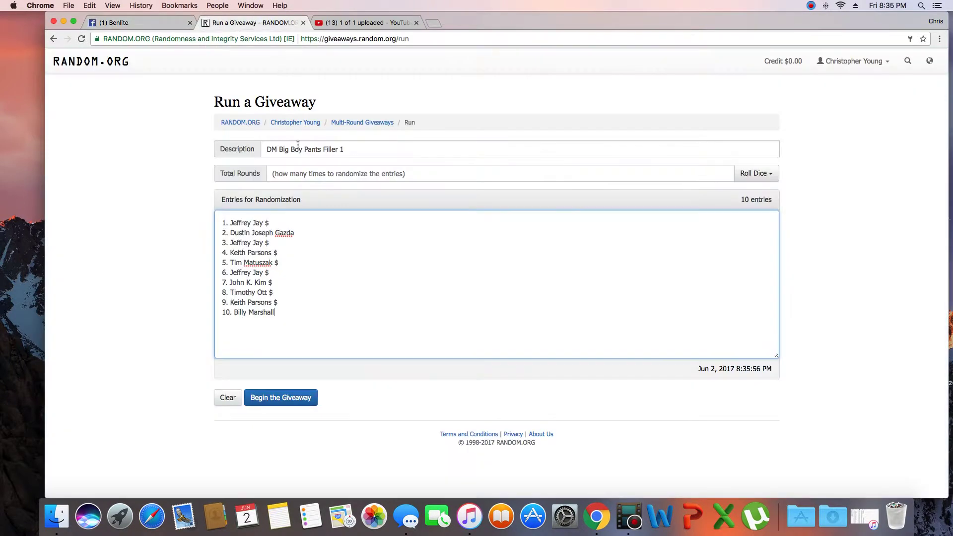
click(756, 173)
click(734, 202)
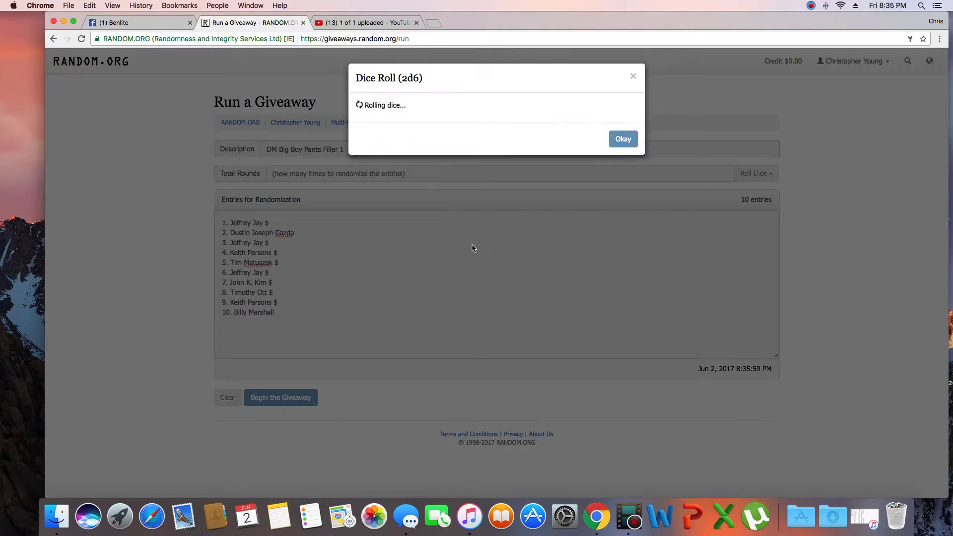
click(624, 184)
click(281, 397)
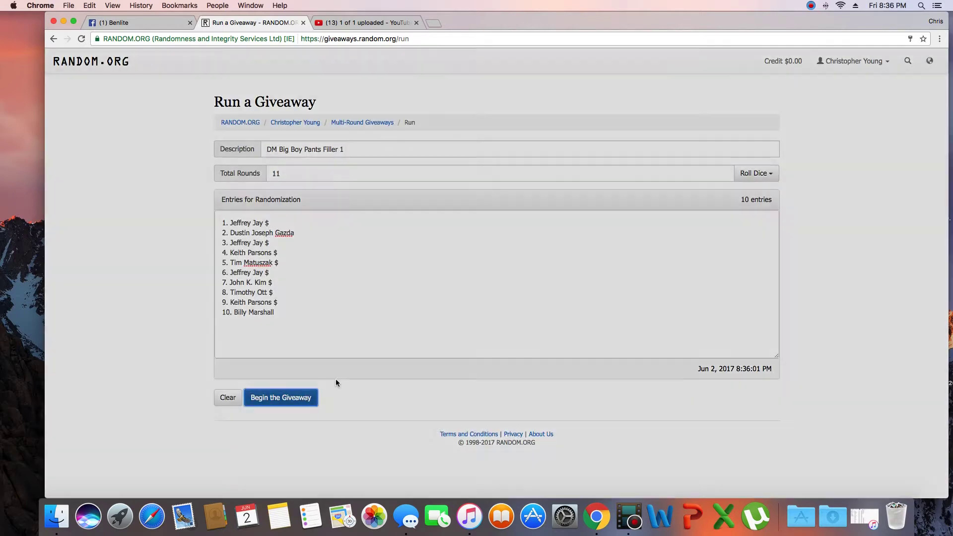
click(600, 187)
Advance the giveaway round by round up to round 10
click(272, 407)
click(271, 405)
click(271, 404)
click(271, 405)
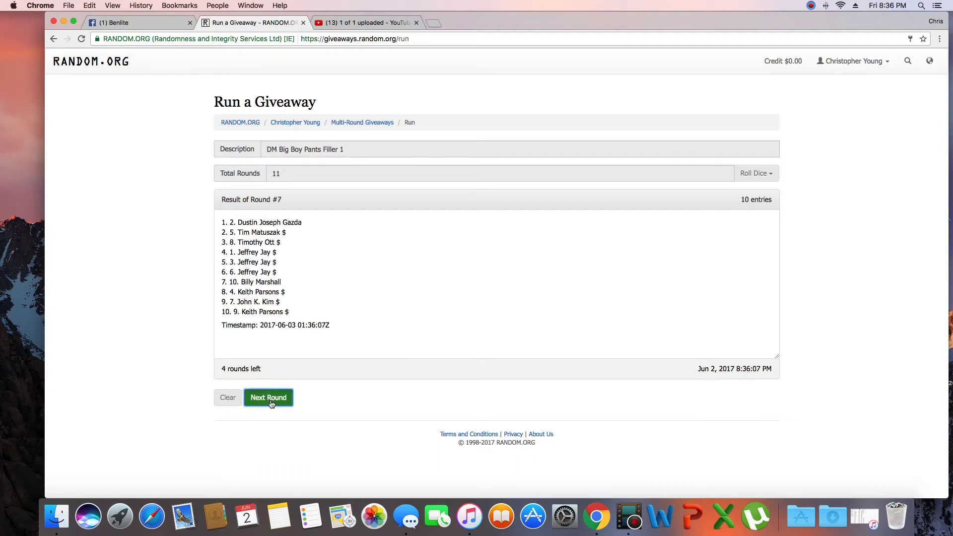
click(271, 405)
click(271, 404)
Run the final 11th round, then return to the Facebook group post
drag(272, 200, 288, 200)
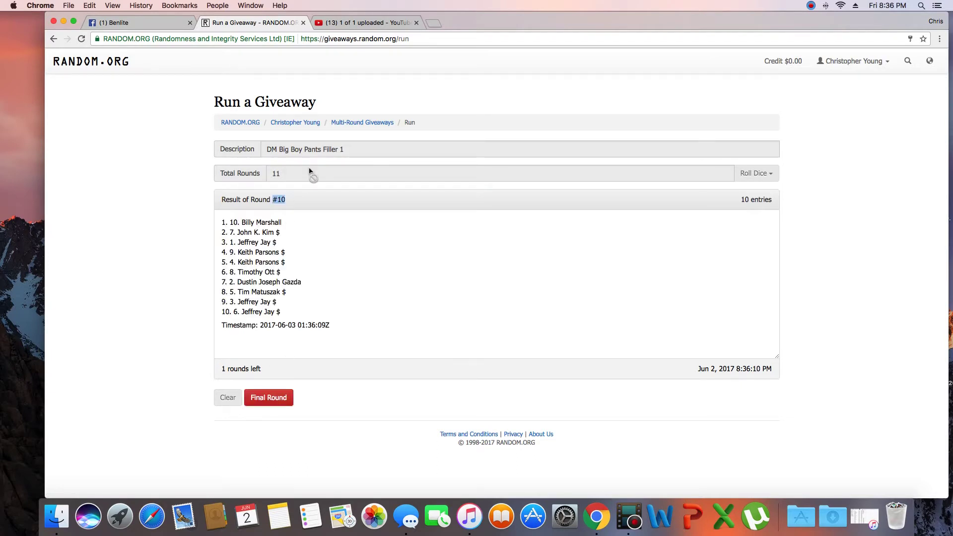
click(324, 223)
click(269, 396)
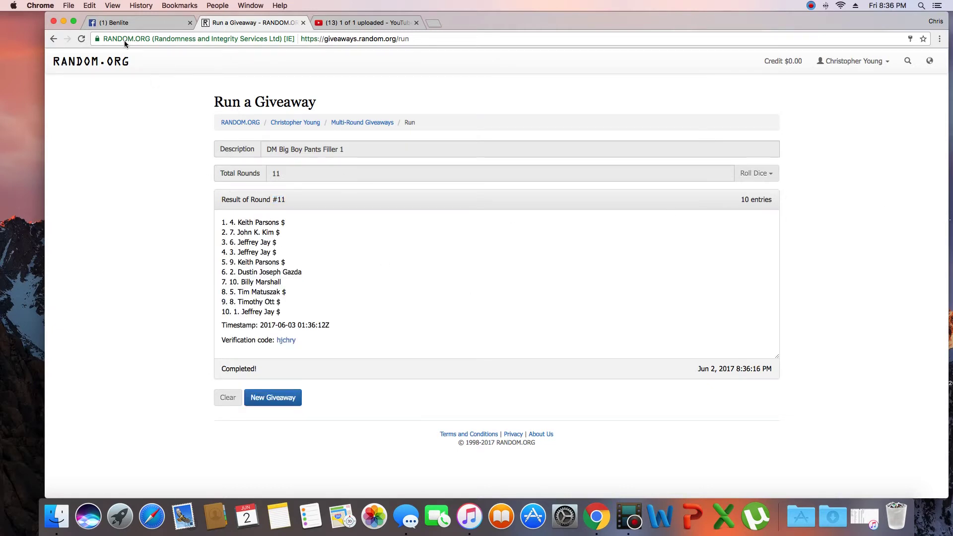
click(128, 21)
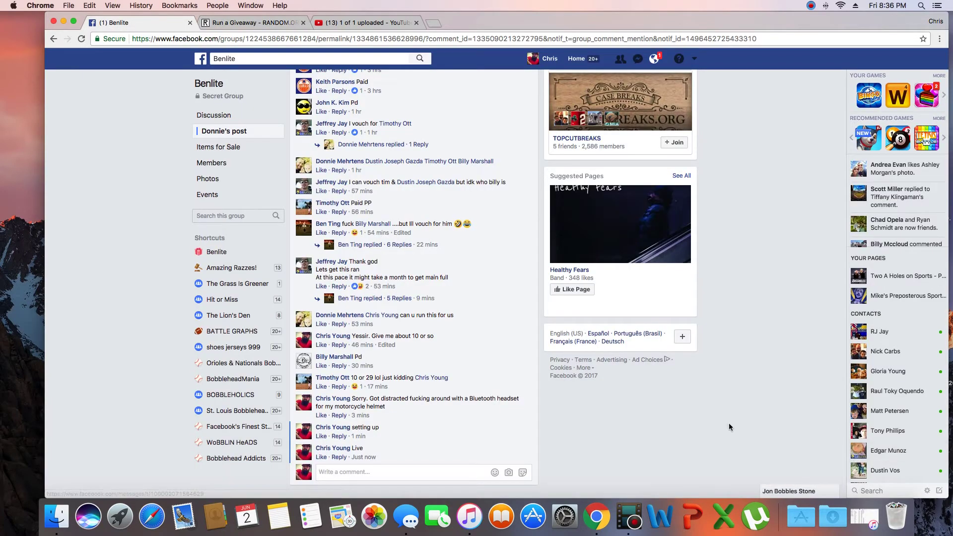
text(Don)
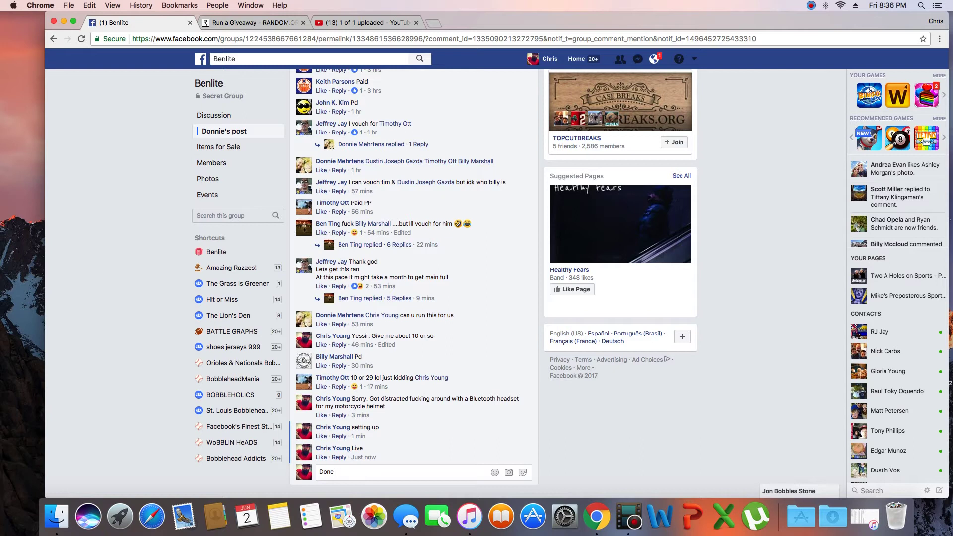
text(e)
Post a 'Done' comment announcing the finished 11-round giveaway
key(Return)
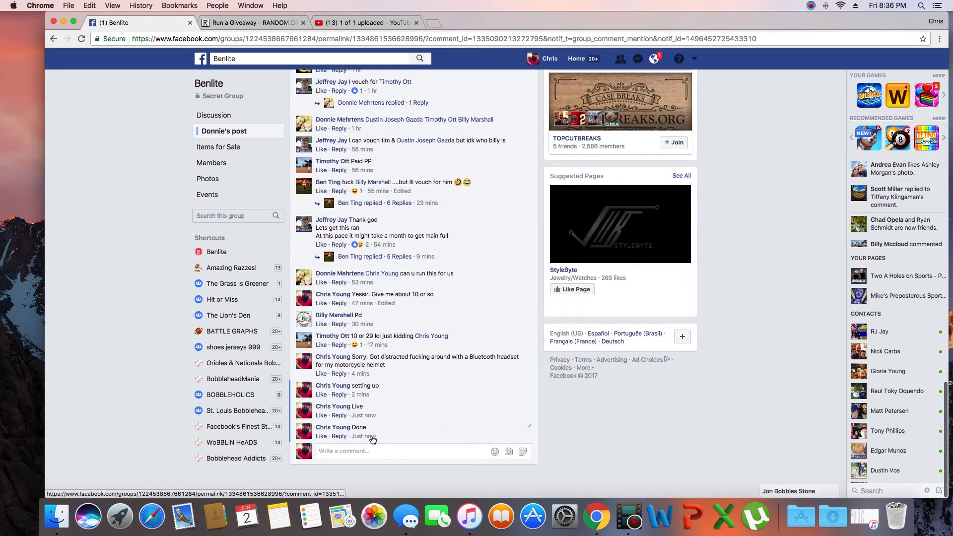